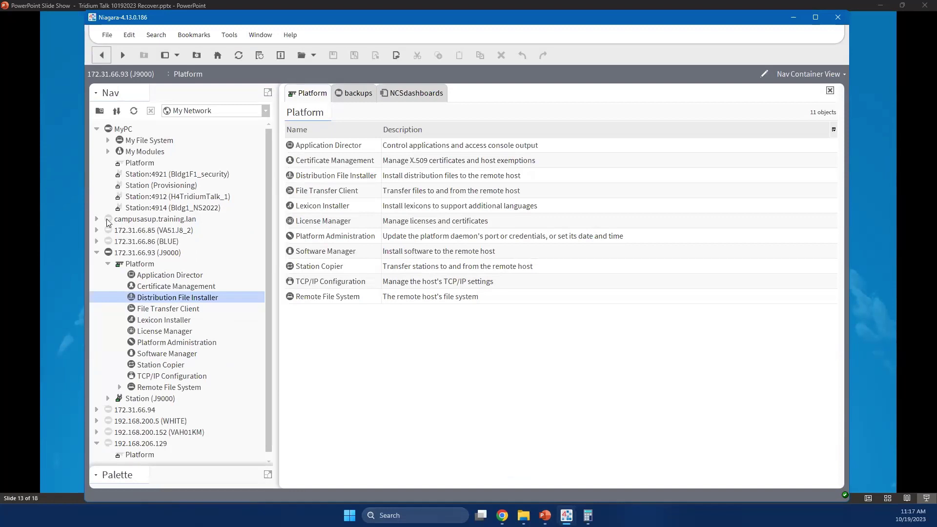
Open the Backup channel of the CloudConnectionService under Config > Services in the J9000 station.
{"action": "left_click", "coordinate": [191, 111]}
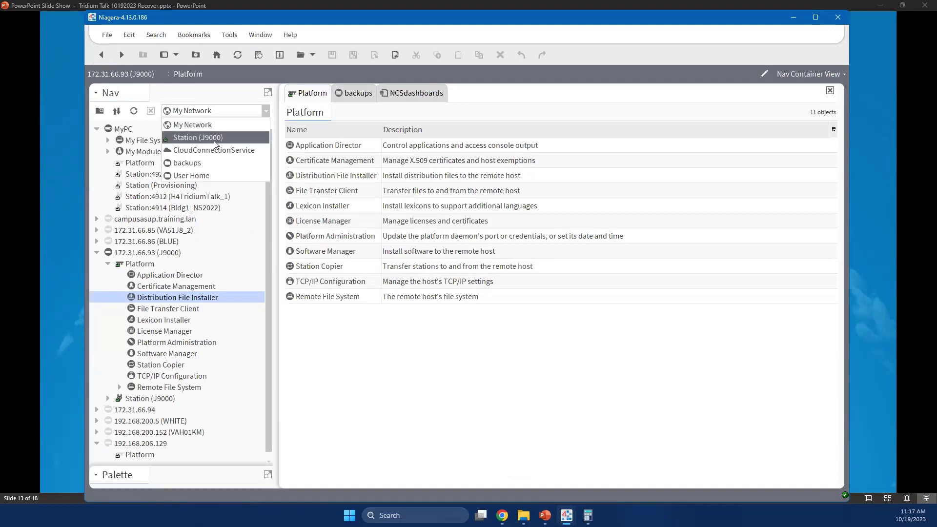
{"action": "left_click", "coordinate": [191, 139]}
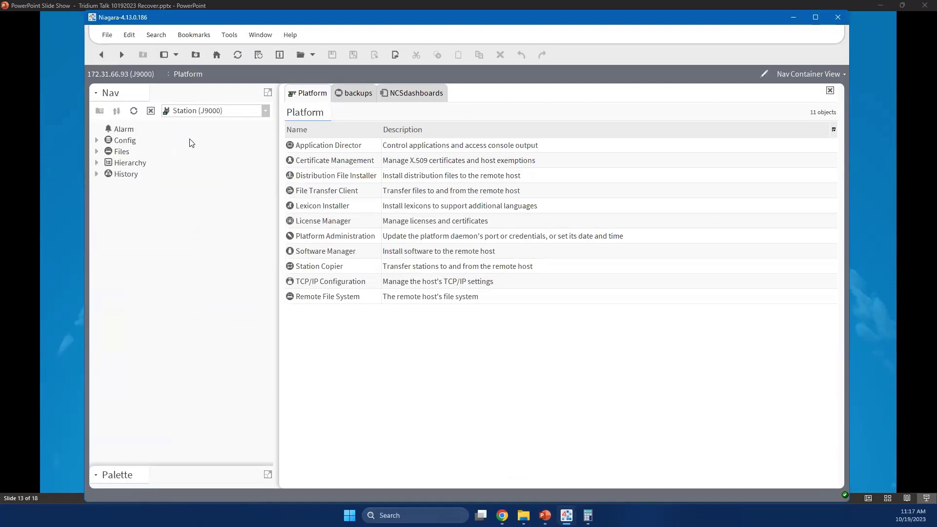
{"action": "left_click", "coordinate": [97, 140]}
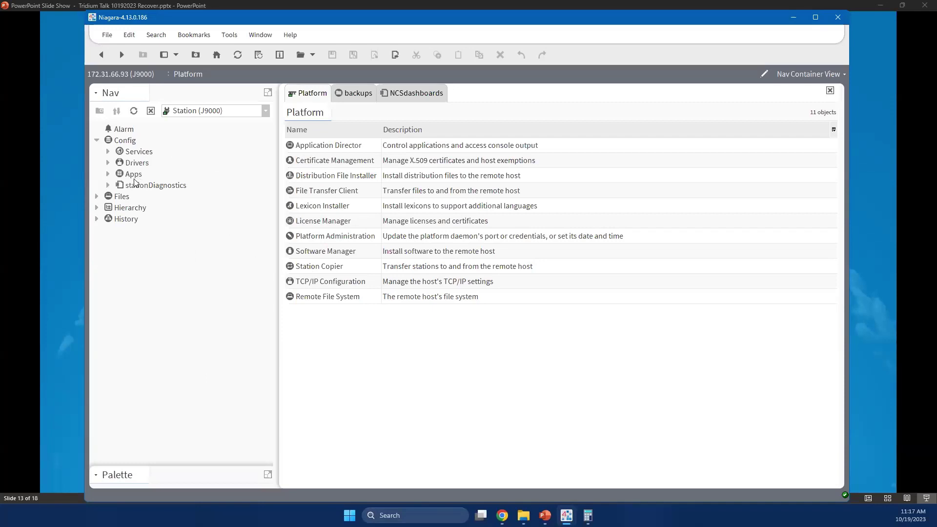
{"action": "left_click", "coordinate": [108, 152]}
{"action": "left_click", "coordinate": [165, 243]}
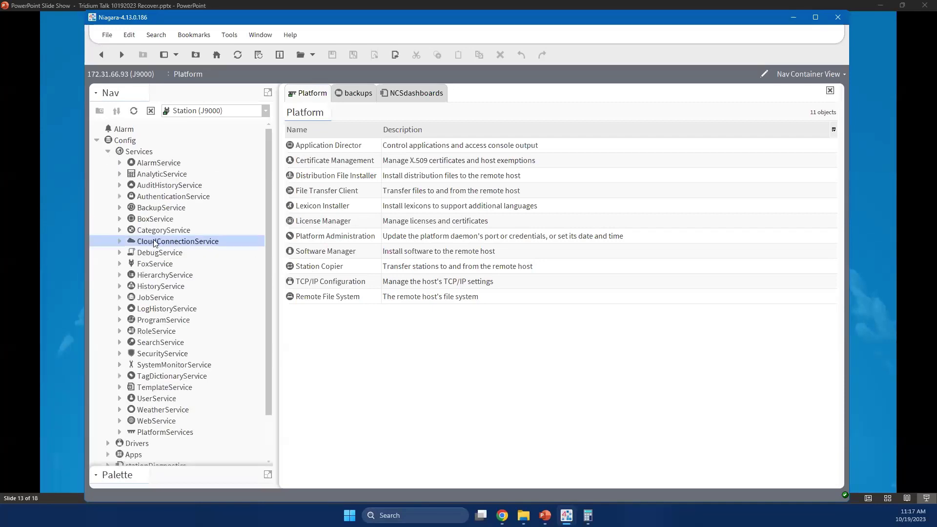
{"action": "double_click", "coordinate": [166, 243]}
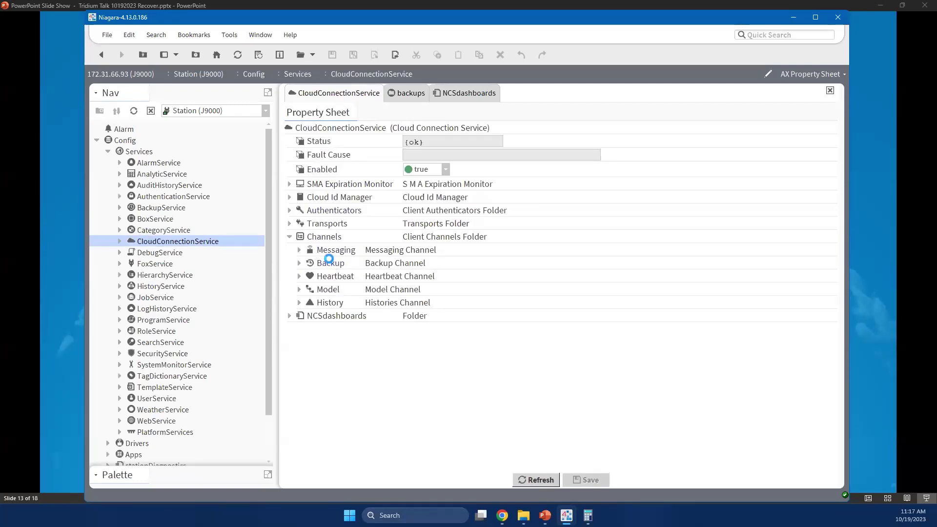
{"action": "double_click", "coordinate": [330, 263]}
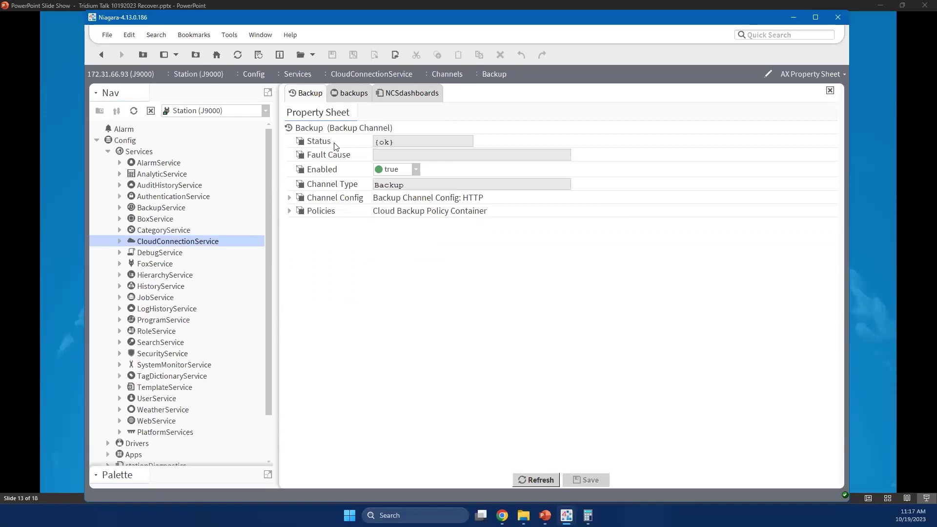
Examine the Backup channel's configuration and its Default Backup Policy, including the Execution Time trigger settings.
{"action": "left_click", "coordinate": [289, 197]}
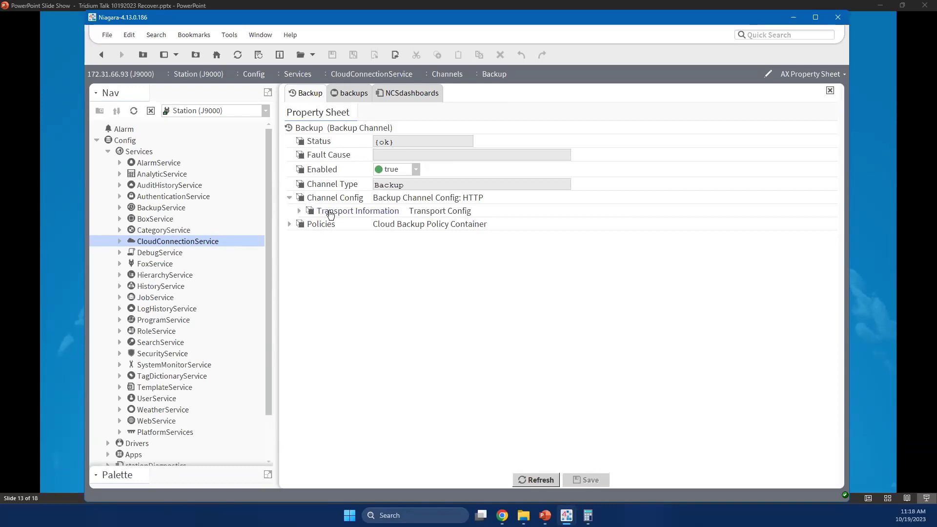
{"action": "left_click", "coordinate": [289, 224]}
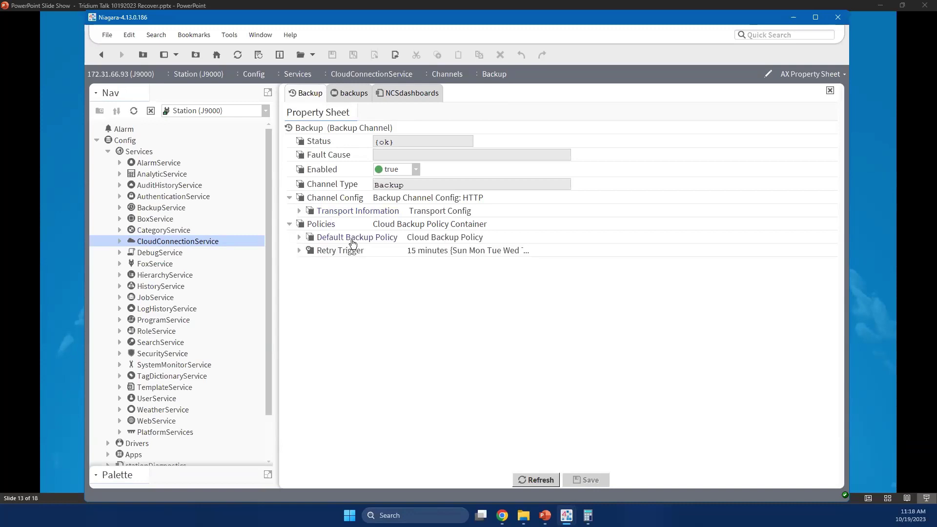
{"action": "left_click", "coordinate": [299, 237]}
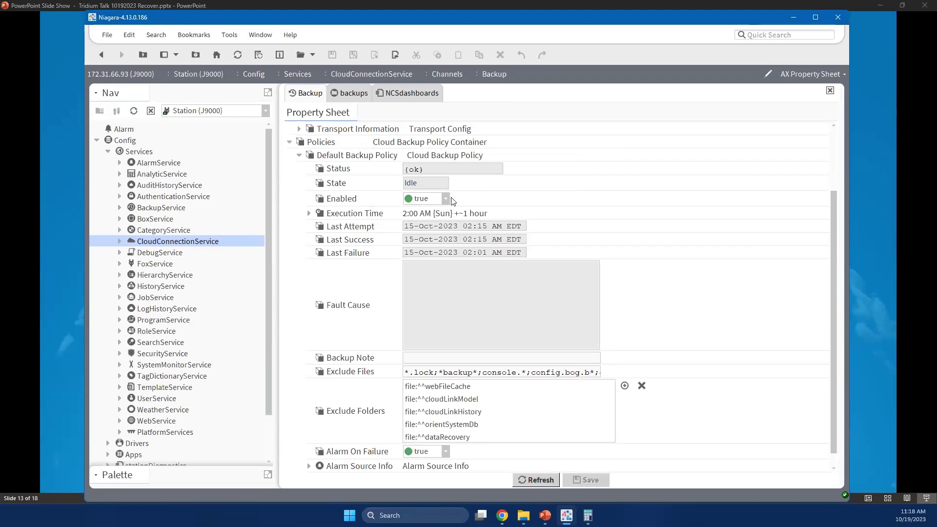
{"action": "scroll", "coordinate": [454, 197], "scroll_direction": "down", "scroll_amount": 1}
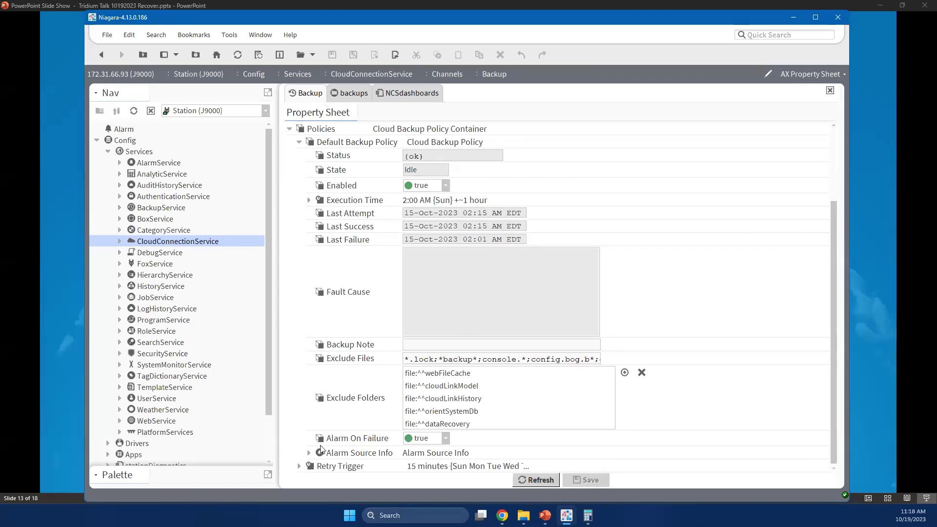
{"action": "scroll", "coordinate": [386, 275], "scroll_direction": "up", "scroll_amount": 3}
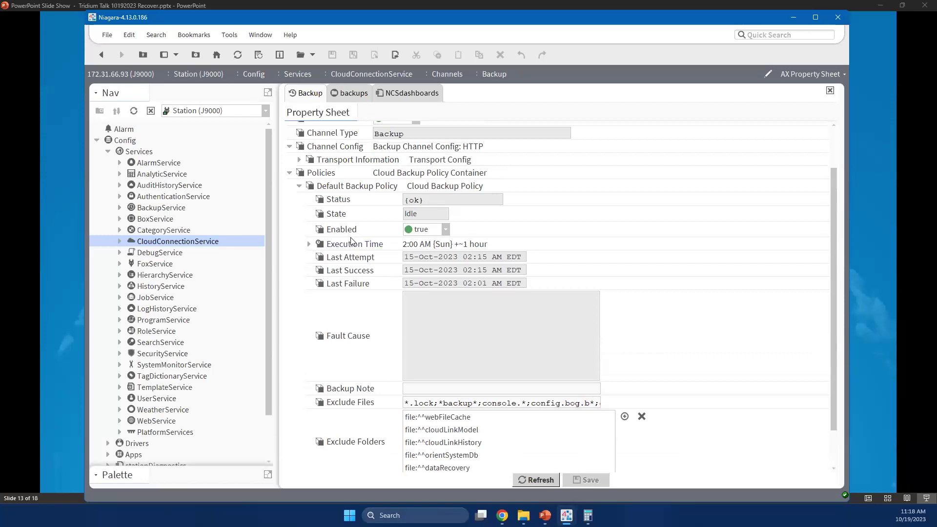
{"action": "left_click", "coordinate": [309, 244]}
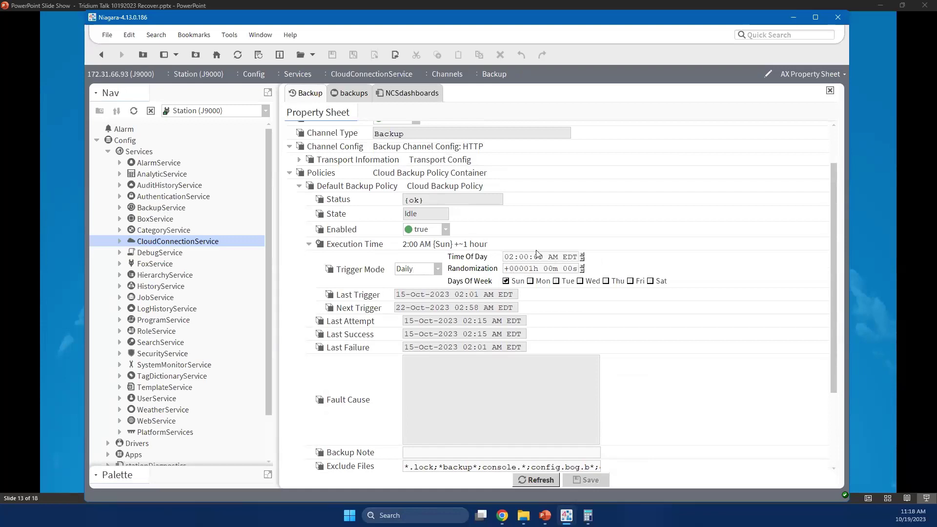
{"action": "left_click", "coordinate": [309, 244]}
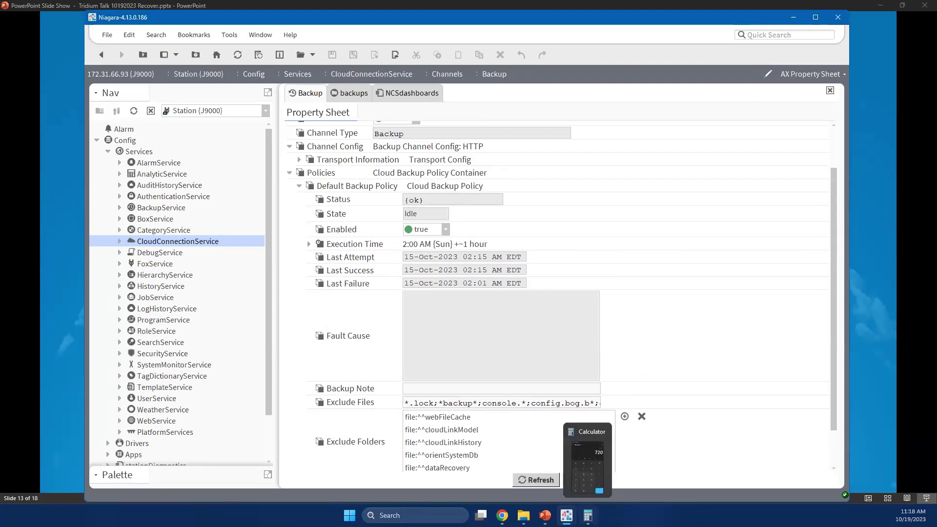
Switch to Calculator to view the last calculation, and put it away again.
{"action": "left_click", "coordinate": [588, 515]}
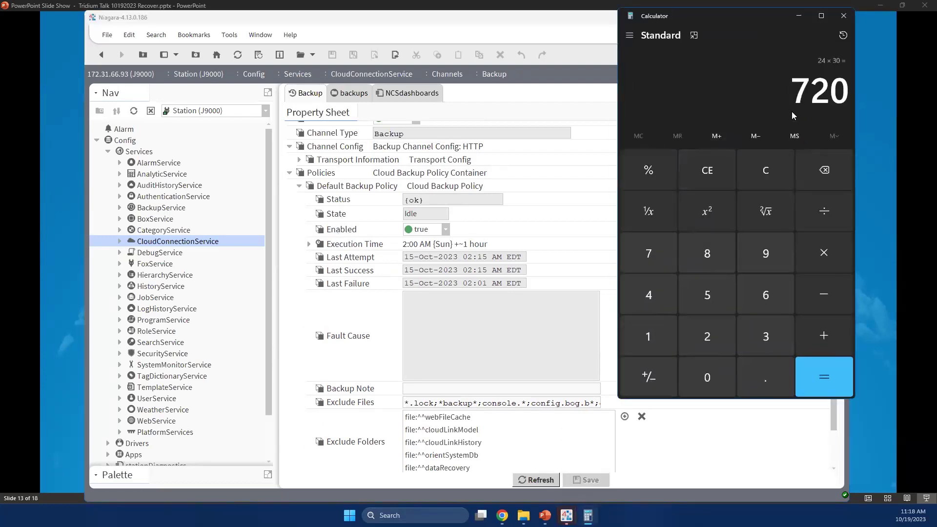
{"action": "left_click", "coordinate": [799, 16]}
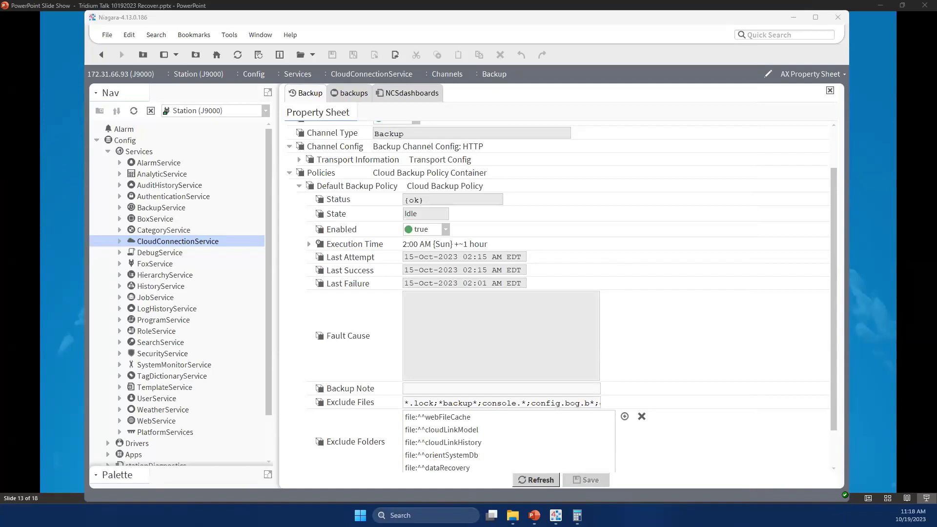
{"action": "key", "text": "Right"}
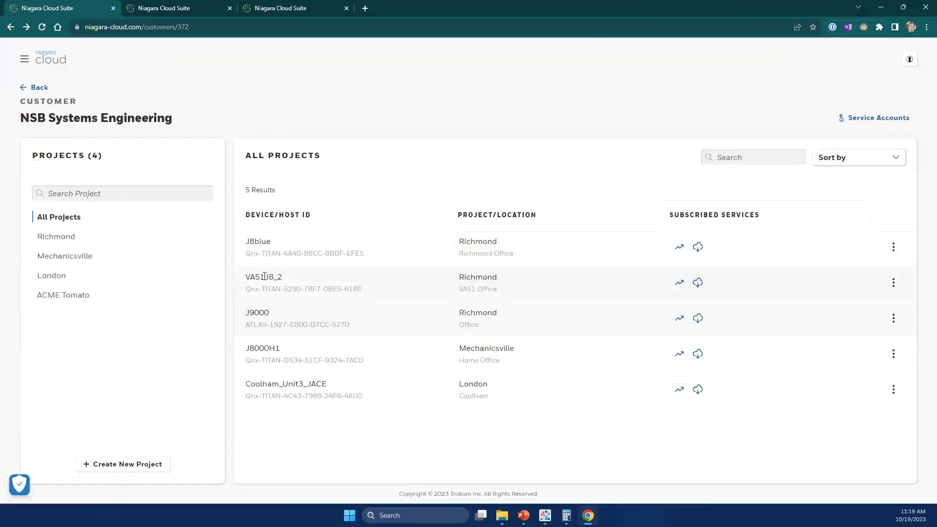
In J9000's saved cloud backups, add the note "New Back Level set" to the 15 Oct 2023 backup and mark it as preferred.
{"action": "left_click", "coordinate": [699, 320]}
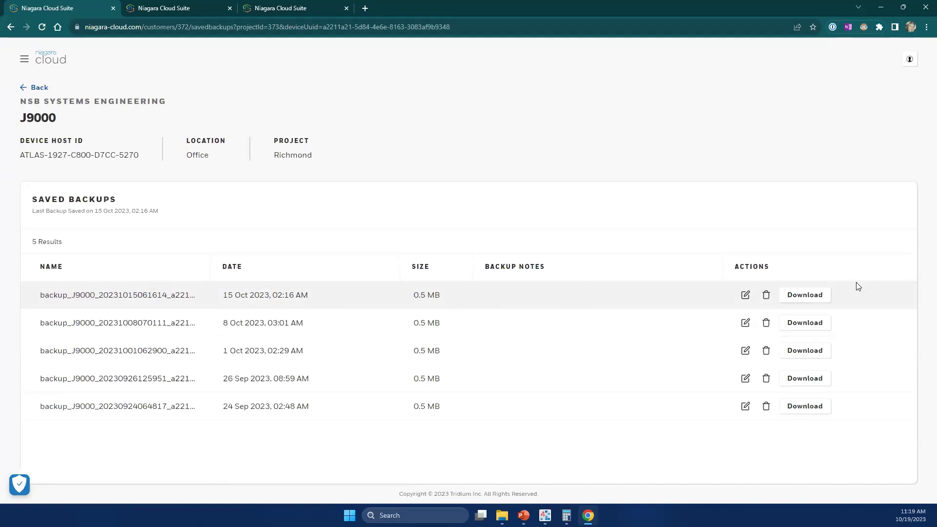
{"action": "left_click", "coordinate": [745, 295]}
{"action": "left_click", "coordinate": [417, 228]}
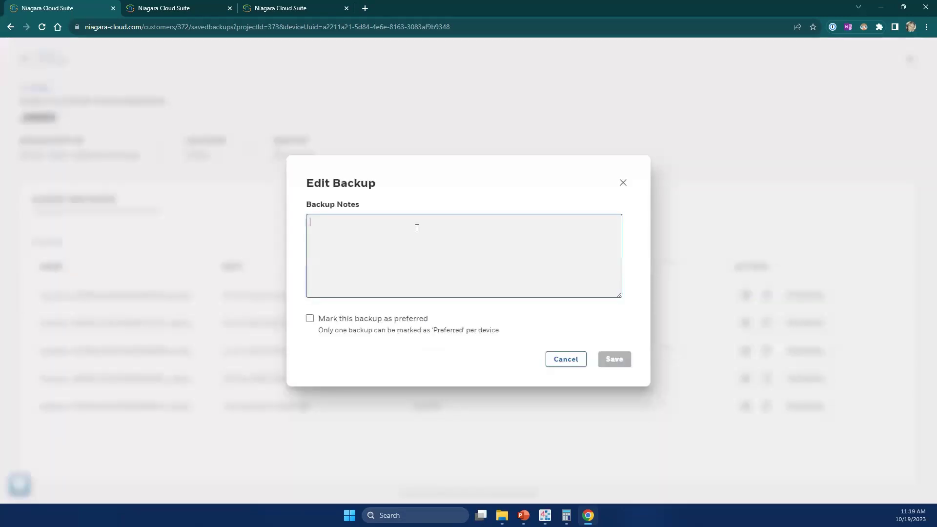
{"action": "type", "text": "T"}
{"action": "key", "text": "BackSpace"}
{"action": "type", "text": "New "}
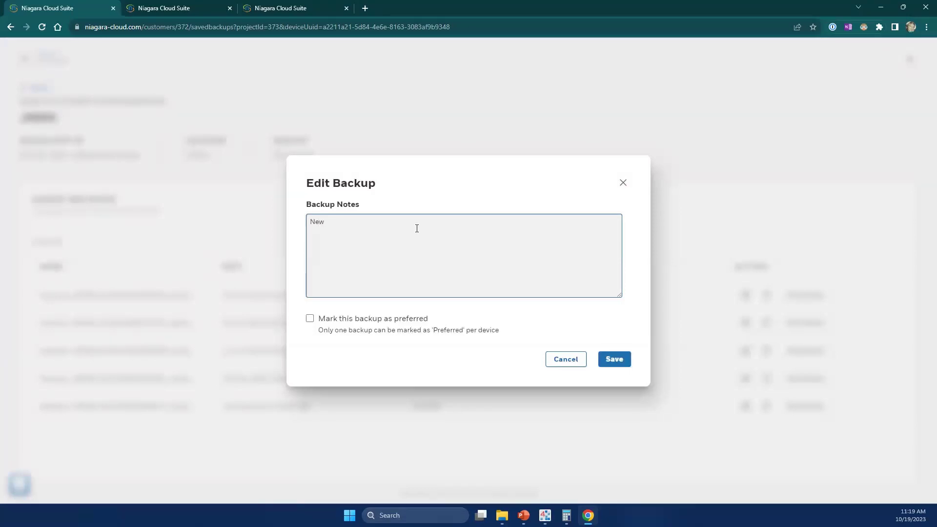
{"action": "type", "text": "Back Level set"}
{"action": "left_click", "coordinate": [310, 319]}
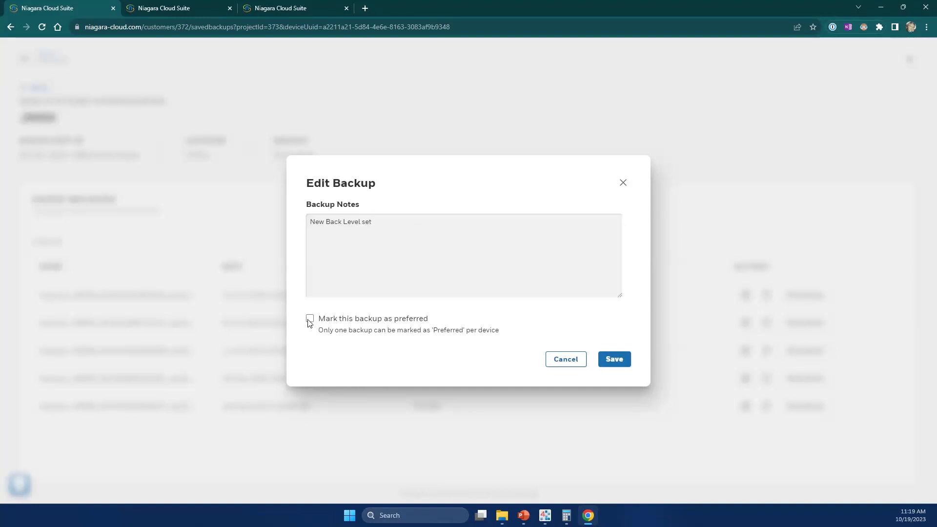
{"action": "left_click", "coordinate": [614, 358]}
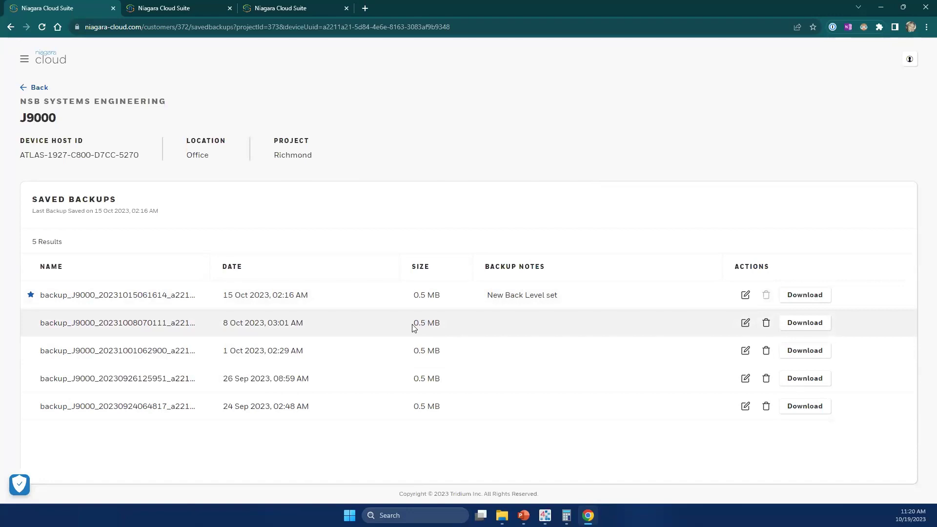
Download the preferred 15 Oct 2023 backup as an EDIST2 file into the Downloads folder.
{"action": "left_click", "coordinate": [797, 296]}
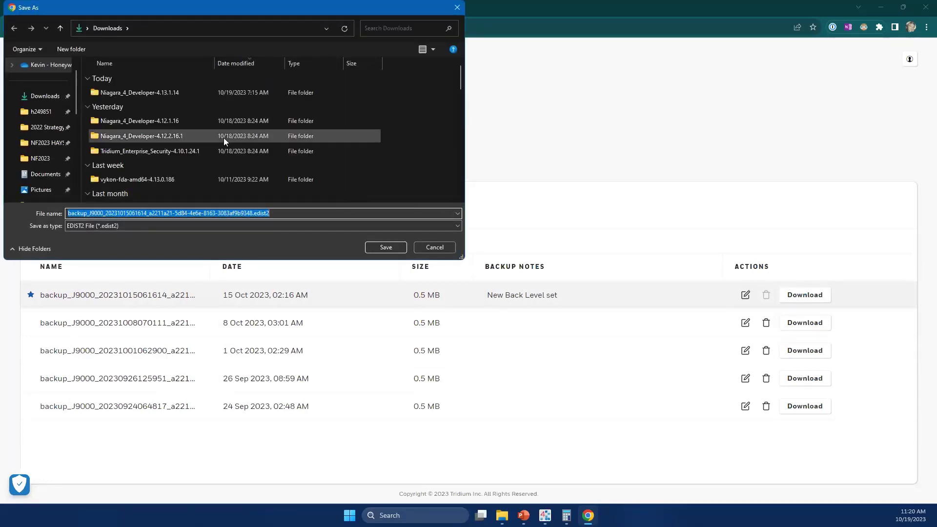
{"action": "left_click", "coordinate": [381, 246]}
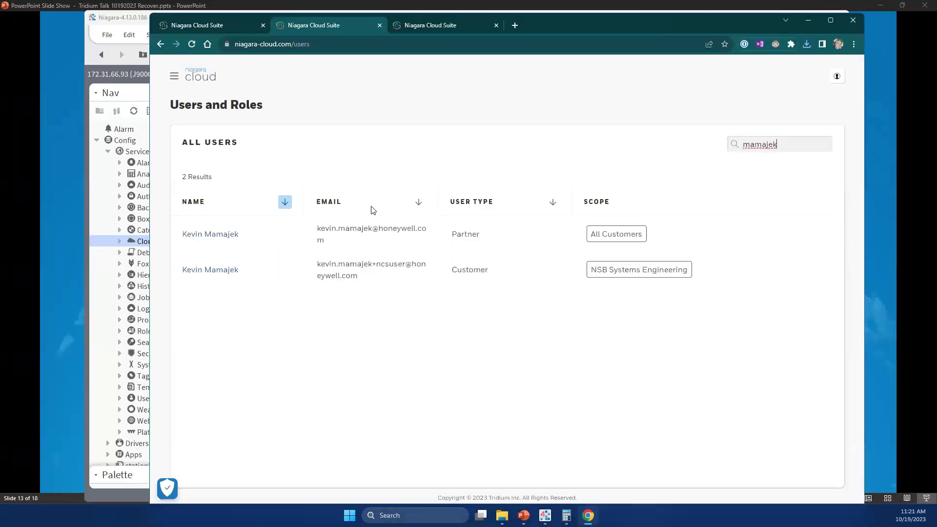
Open the customer-type user's NSB Systems Engineering access and try limiting the Richmond project to the VA51J8_2 device.
{"action": "left_click", "coordinate": [215, 276]}
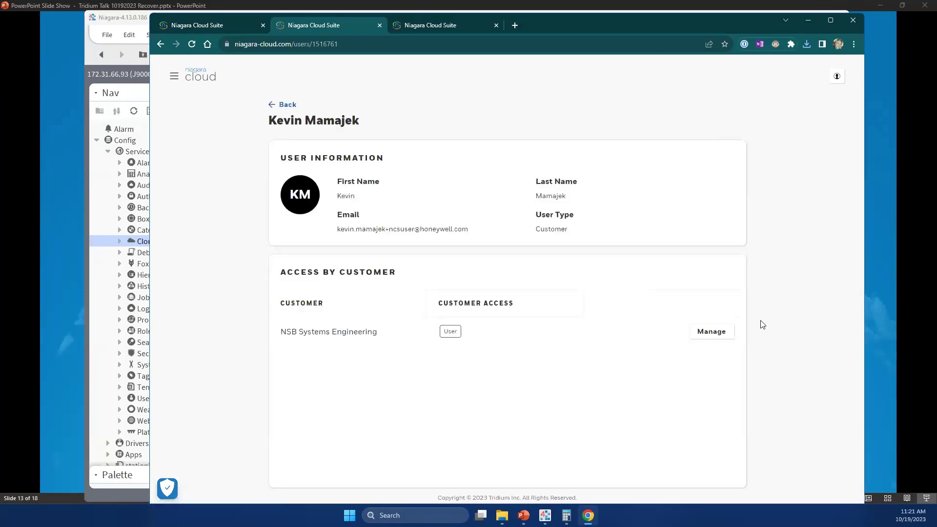
{"action": "left_click", "coordinate": [718, 335]}
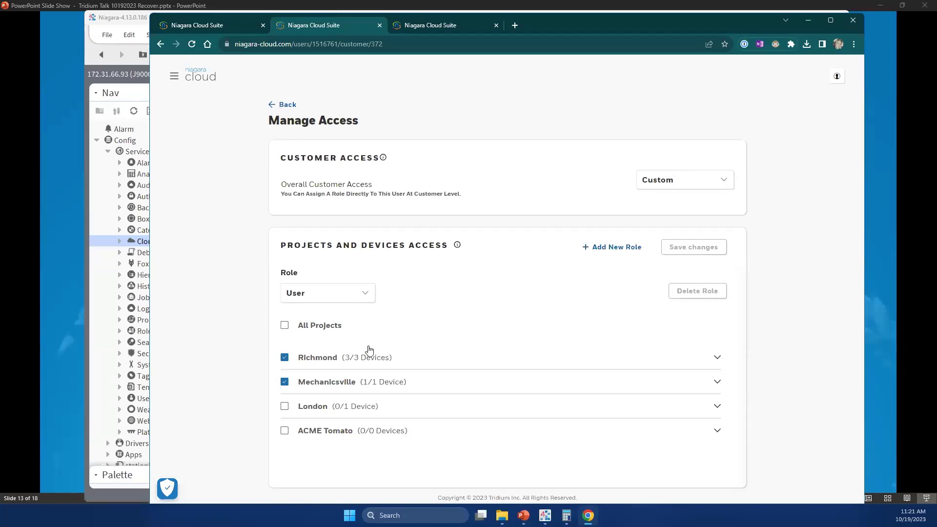
{"action": "left_click", "coordinate": [285, 358]}
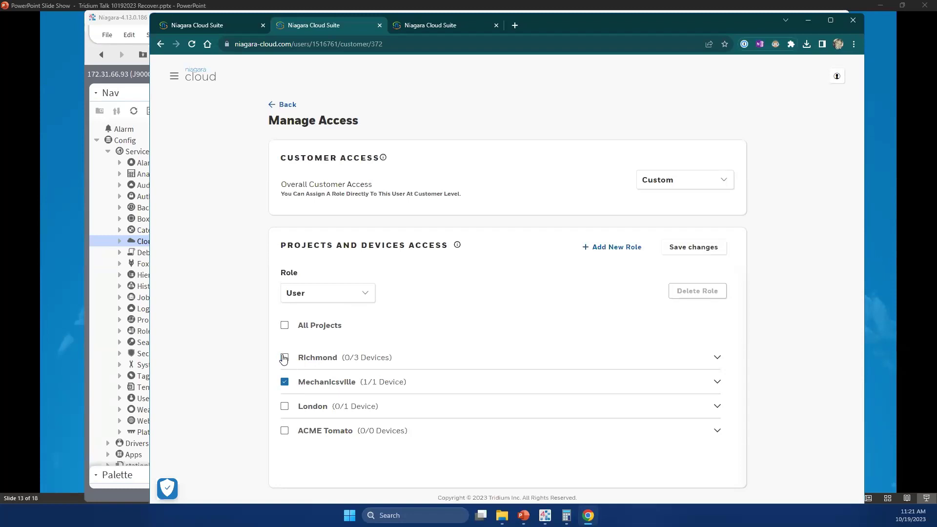
{"action": "left_click", "coordinate": [717, 358]}
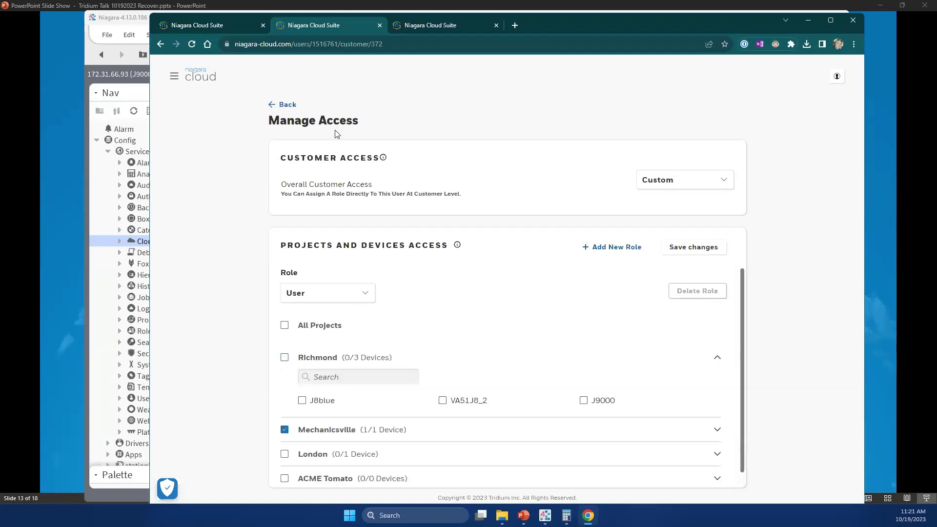
{"action": "left_click", "coordinate": [442, 401]}
{"action": "left_click", "coordinate": [284, 358]}
{"action": "left_click", "coordinate": [285, 358]}
{"action": "key", "text": "alt+F4"}
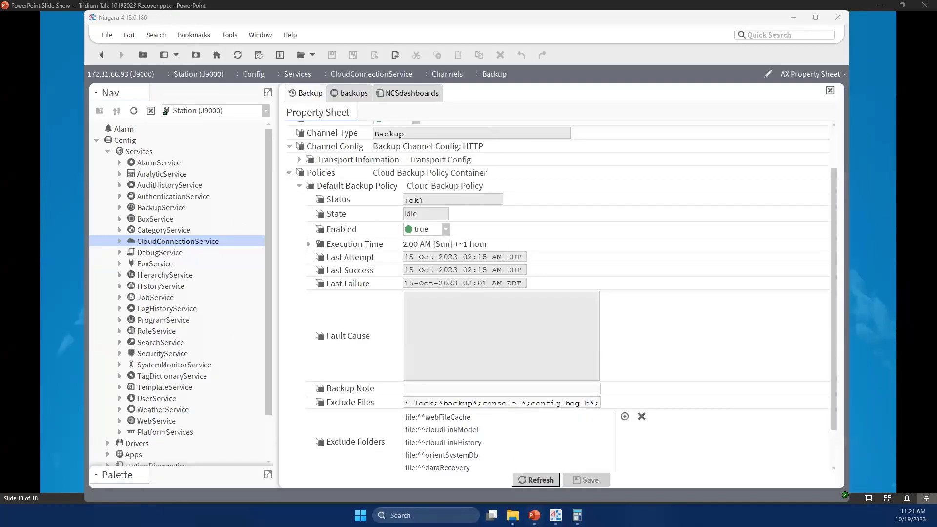
In File Explorer, move the downloaded J9000 .edist2 backup from Downloads into the Niagara4.13 > tridium > backups folder.
{"action": "left_click", "coordinate": [513, 515]}
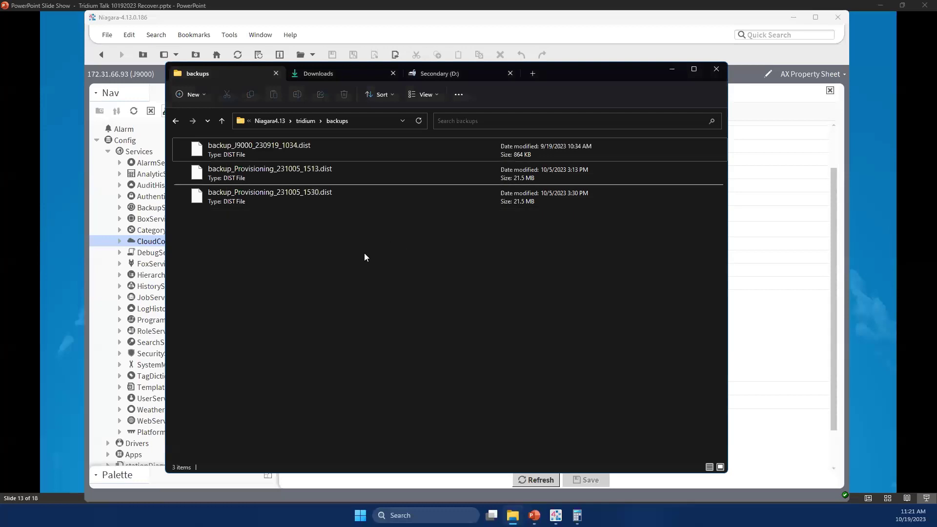
{"action": "left_click", "coordinate": [329, 75]}
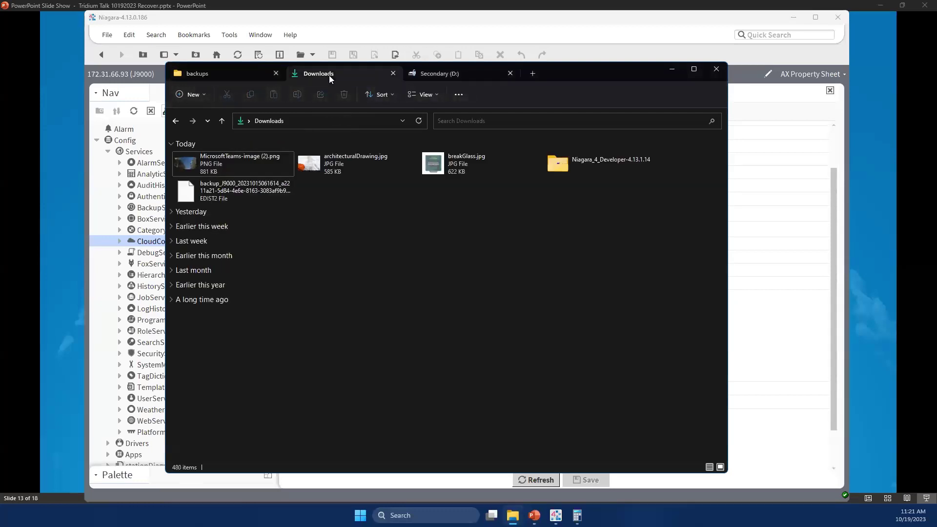
{"action": "left_click", "coordinate": [261, 195]}
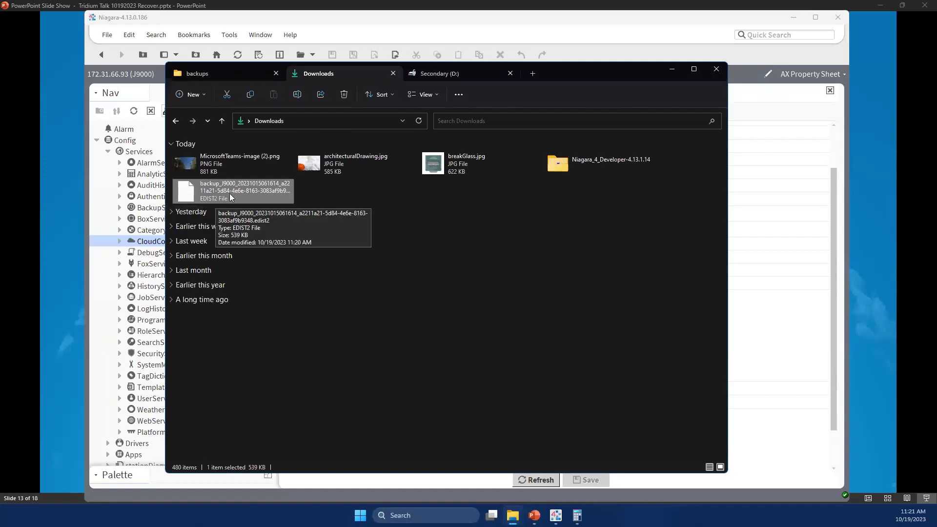
{"action": "left_click_drag", "start_coordinate": [230, 195], "coordinate": [209, 73]}
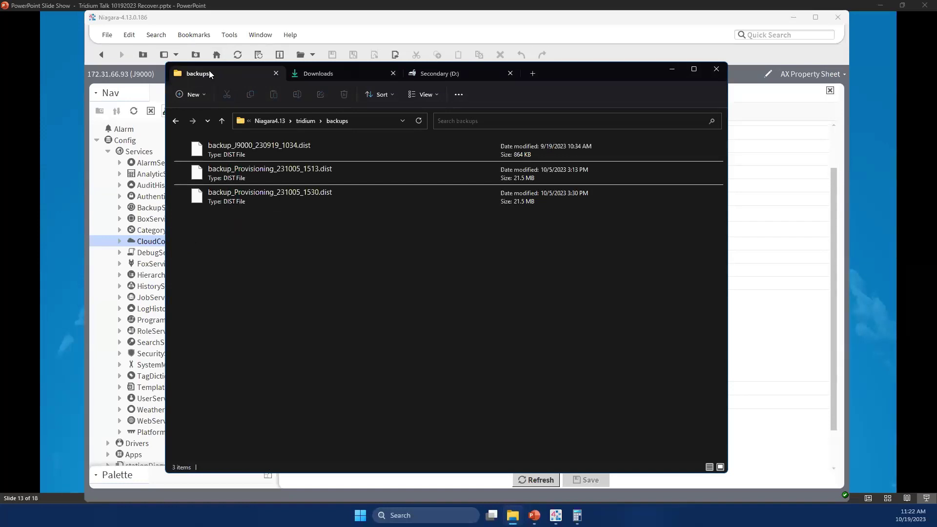
{"action": "left_click", "coordinate": [313, 72]}
{"action": "left_click_drag", "start_coordinate": [220, 186], "coordinate": [253, 289]}
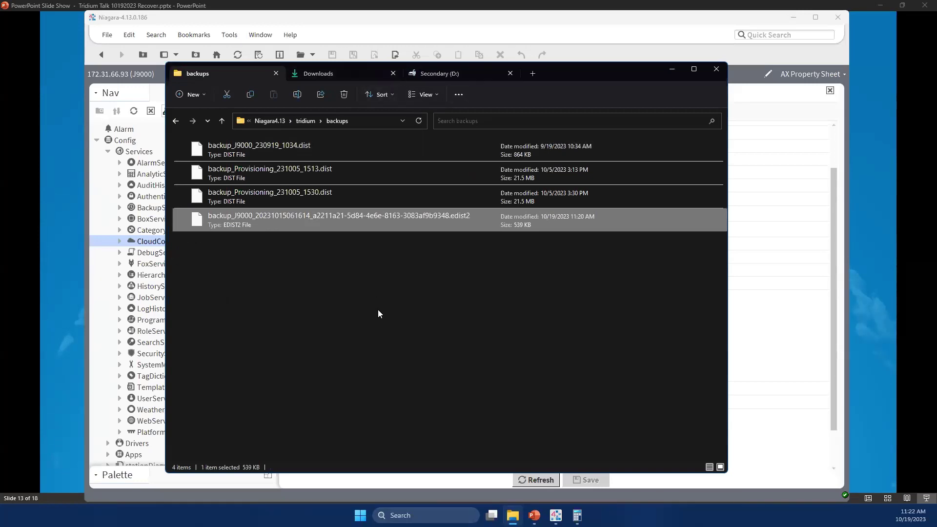
{"action": "left_click", "coordinate": [317, 340]}
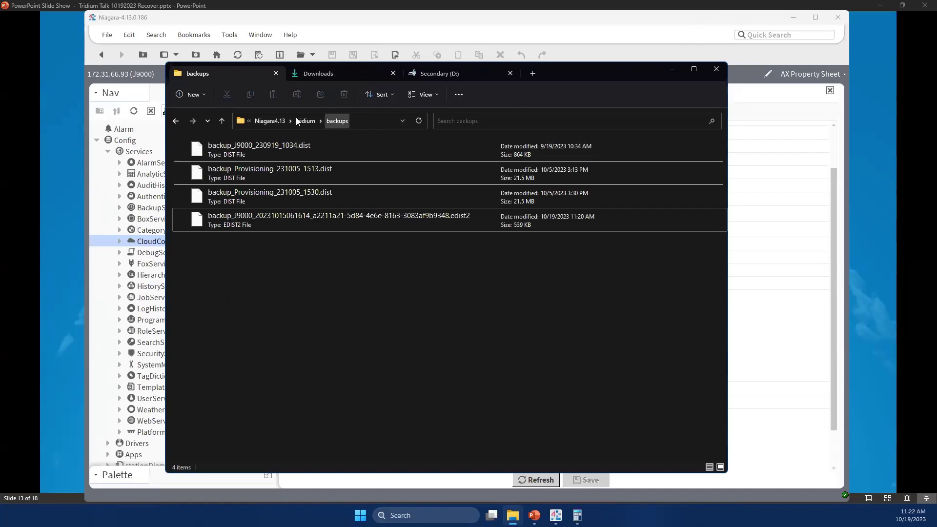
{"action": "left_click", "coordinate": [319, 73]}
{"action": "left_click", "coordinate": [239, 73]}
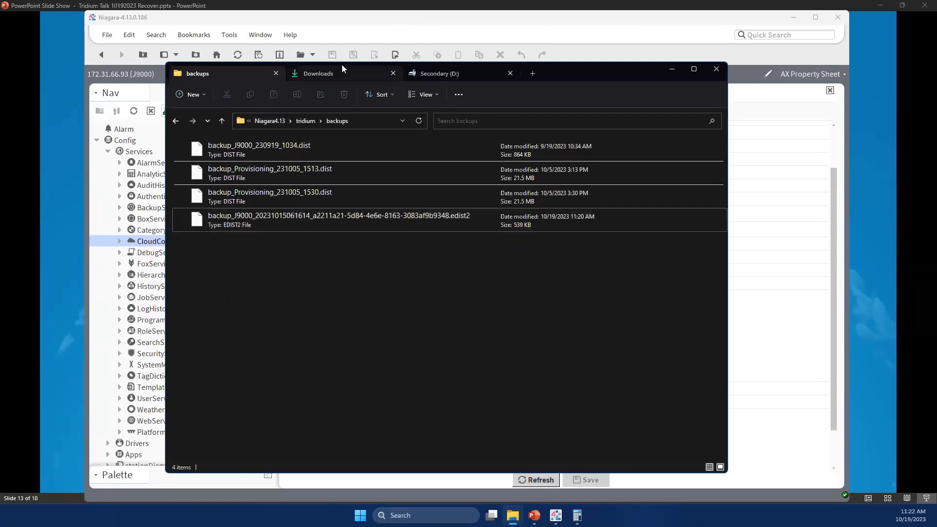
Switch to Niagara Workbench and open the local backups folder under My Network > MyPC > My File System > User Home.
{"action": "left_click", "coordinate": [336, 21]}
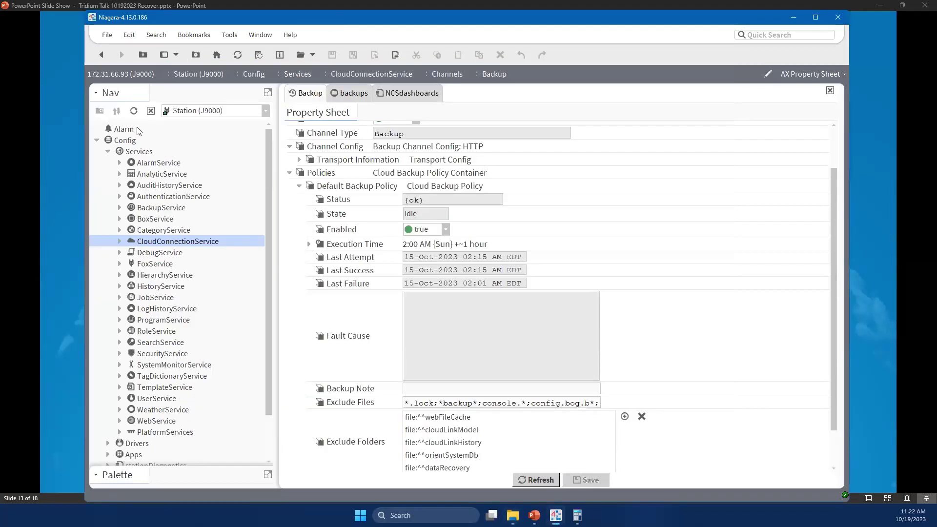
{"action": "left_click", "coordinate": [108, 152]}
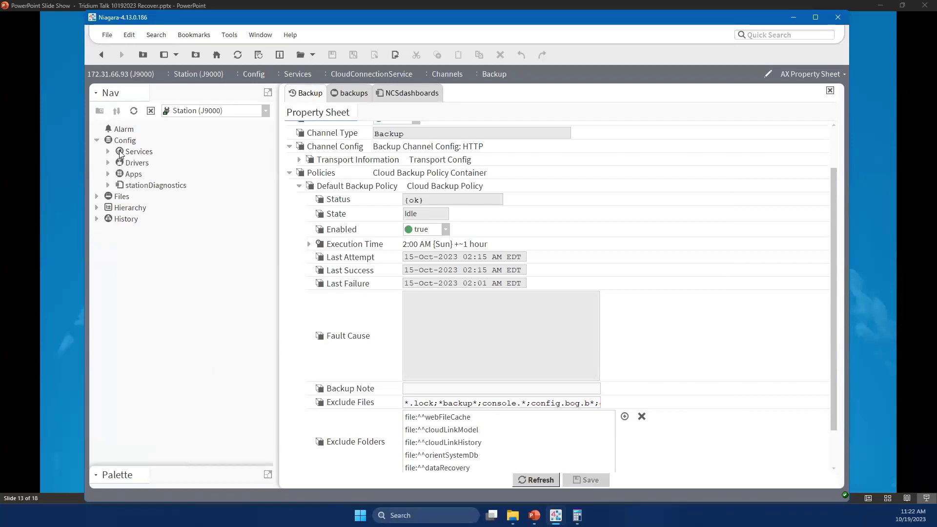
{"action": "left_click", "coordinate": [237, 109]}
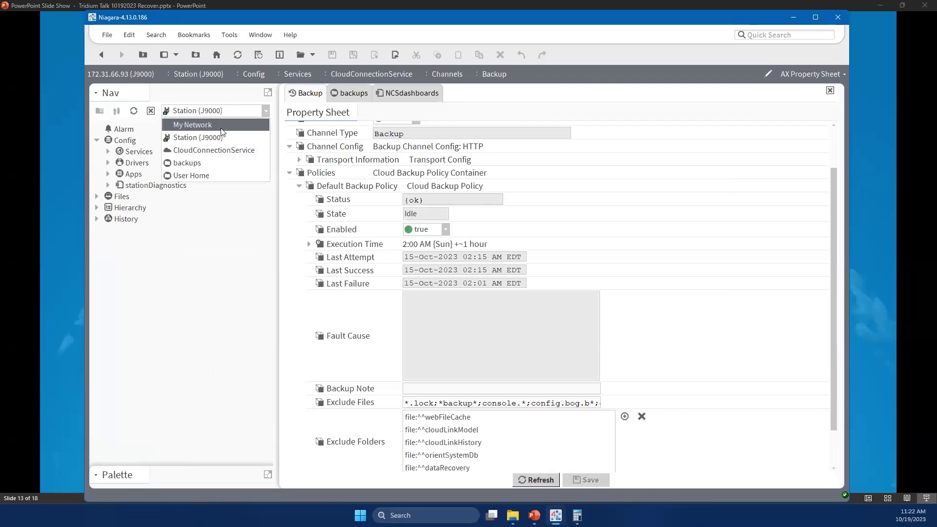
{"action": "left_click", "coordinate": [223, 130]}
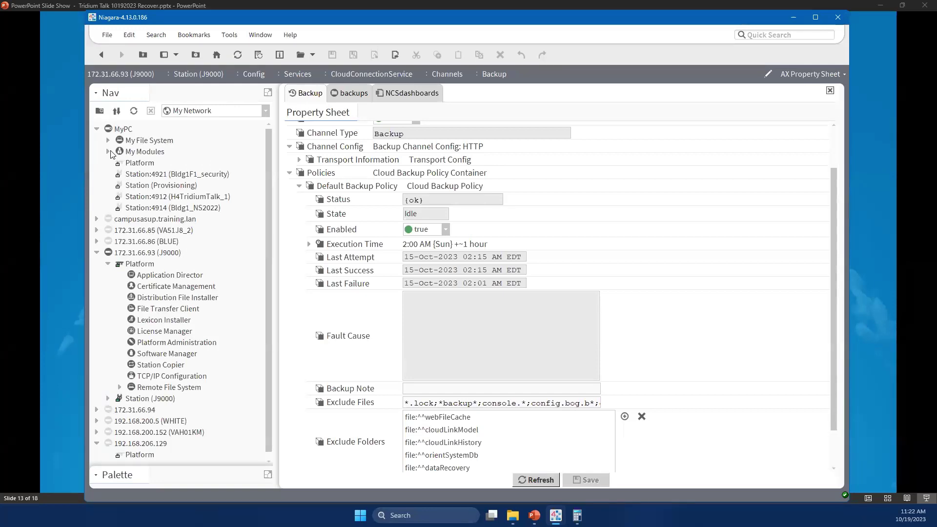
{"action": "left_click", "coordinate": [107, 140]}
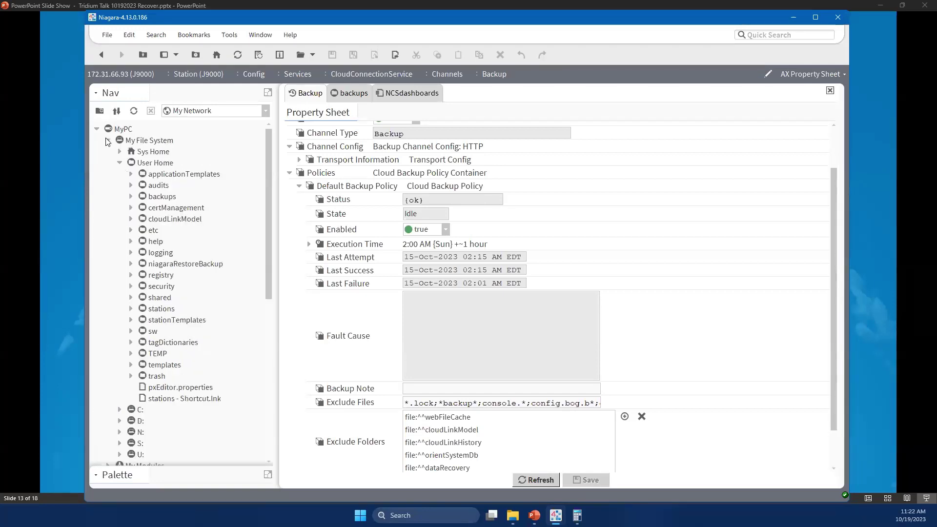
{"action": "right_click", "coordinate": [150, 198]}
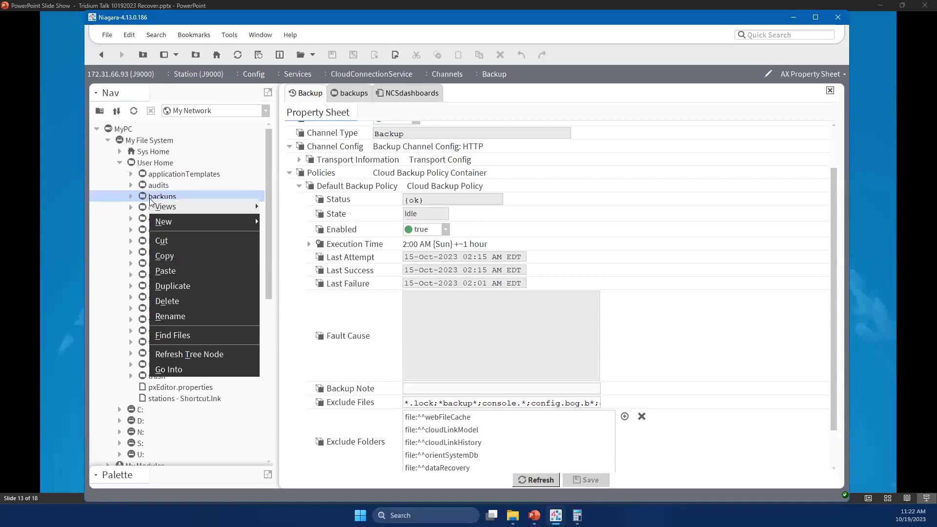
{"action": "key", "text": "Escape"}
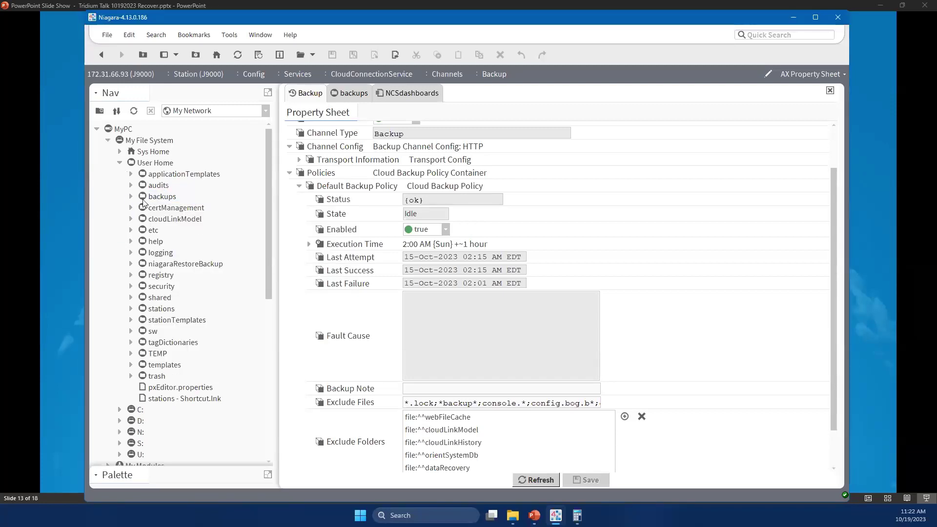
{"action": "double_click", "coordinate": [144, 200]}
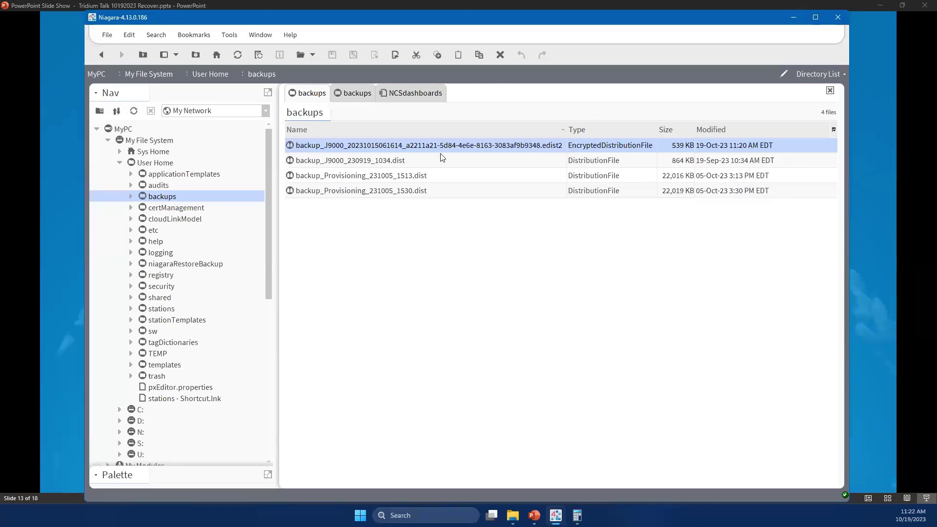
Decrypt the J9000 .edist2 backup by entering the original system passphrase, and review the decrypted .dist file and its listing in the backups folder.
{"action": "double_click", "coordinate": [420, 145]}
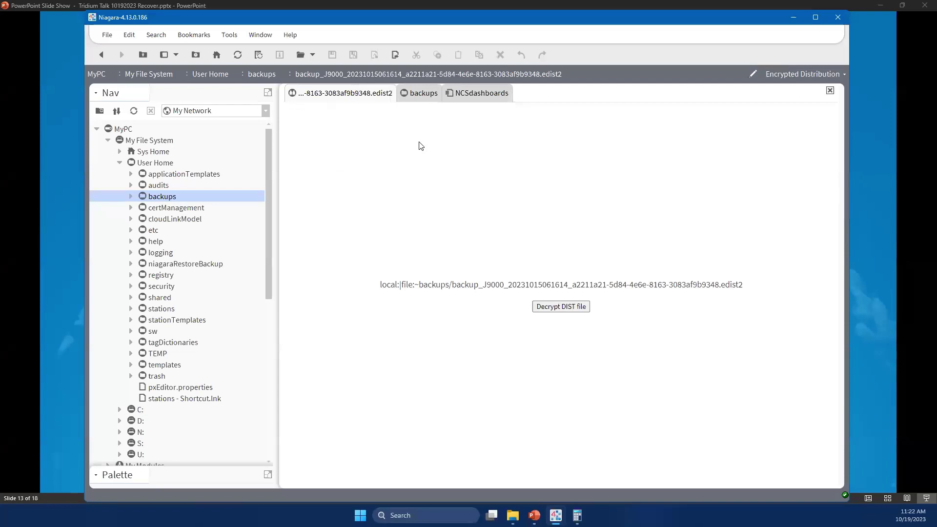
{"action": "left_click", "coordinate": [547, 309]}
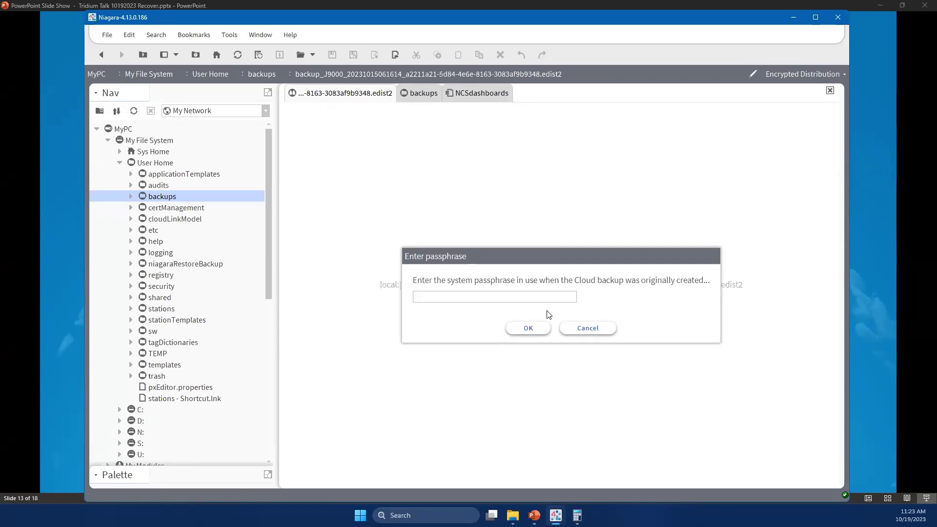
{"action": "type", "text": "••••••••••"}
{"action": "left_click", "coordinate": [529, 328]}
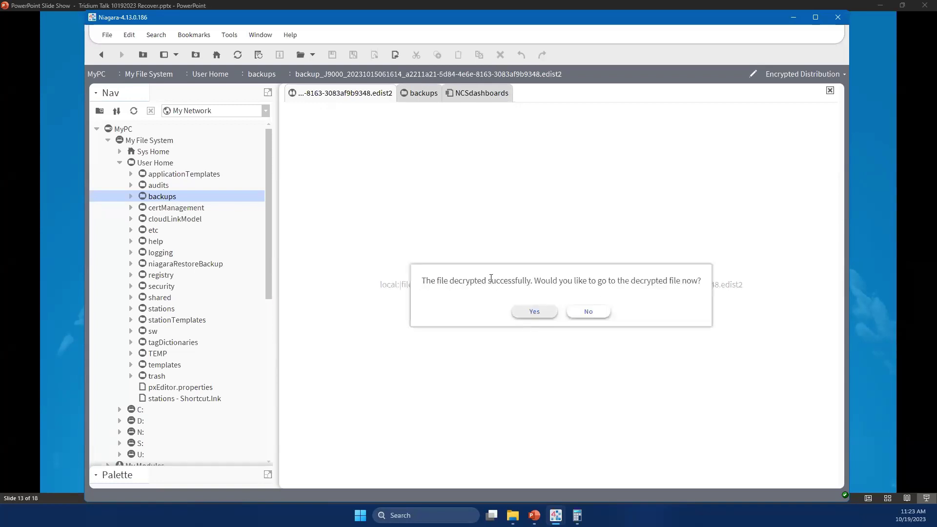
{"action": "left_click", "coordinate": [548, 317]}
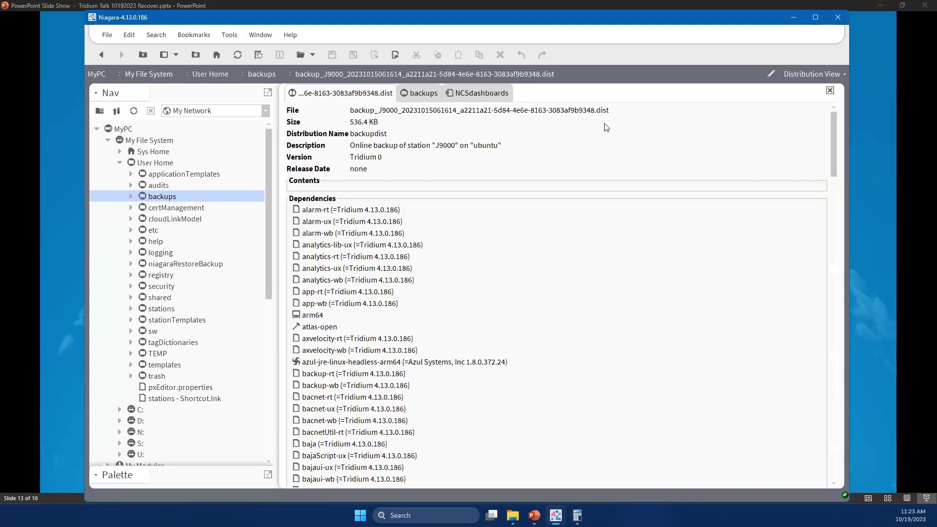
{"action": "double_click", "coordinate": [161, 197]}
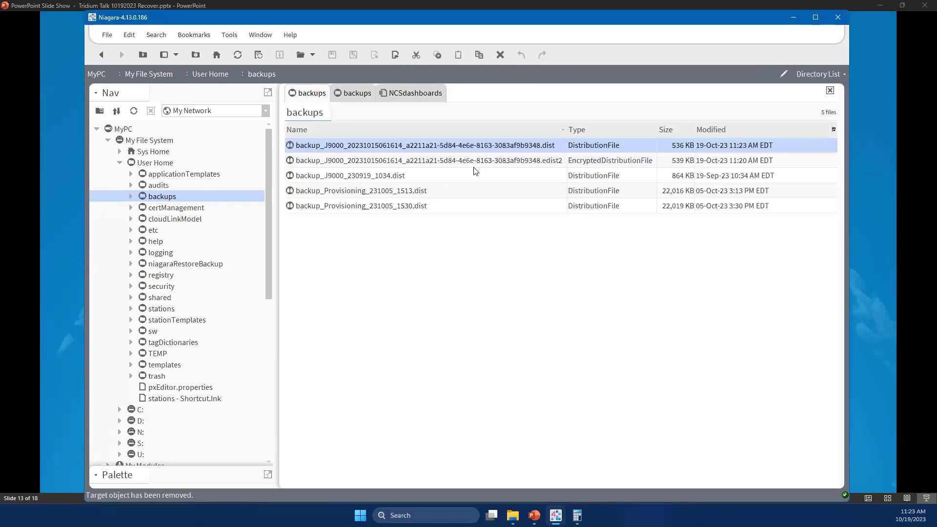